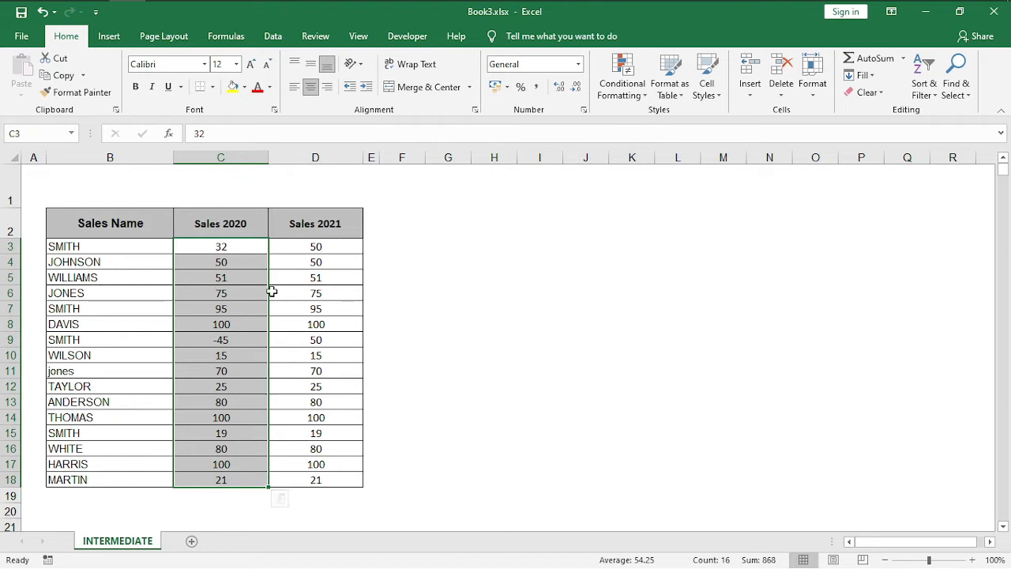
Apply blue gradient-fill data bars to the Sales 2020 values in C3:C18.
left_click(636, 101)
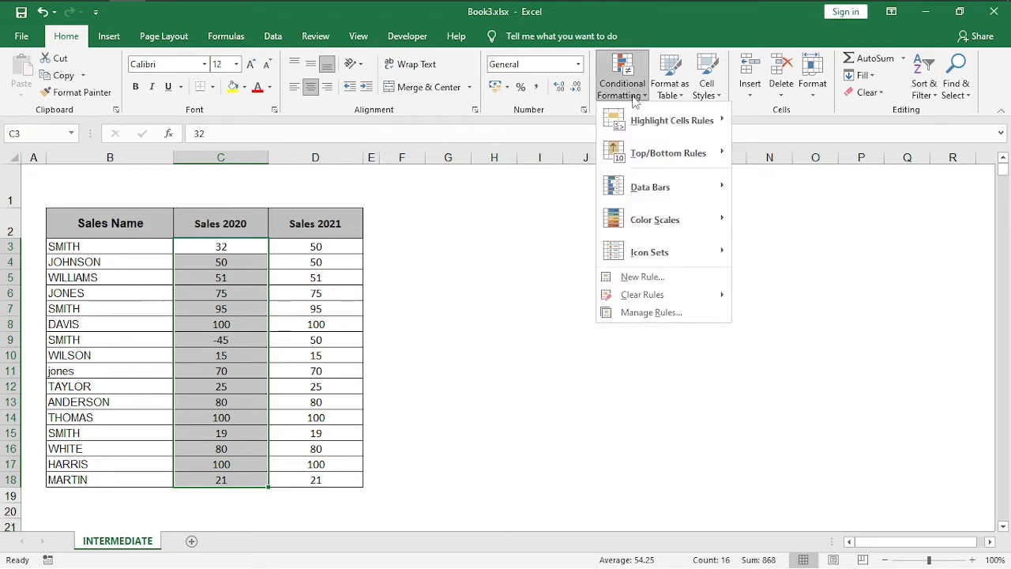
mouse_move(658, 197)
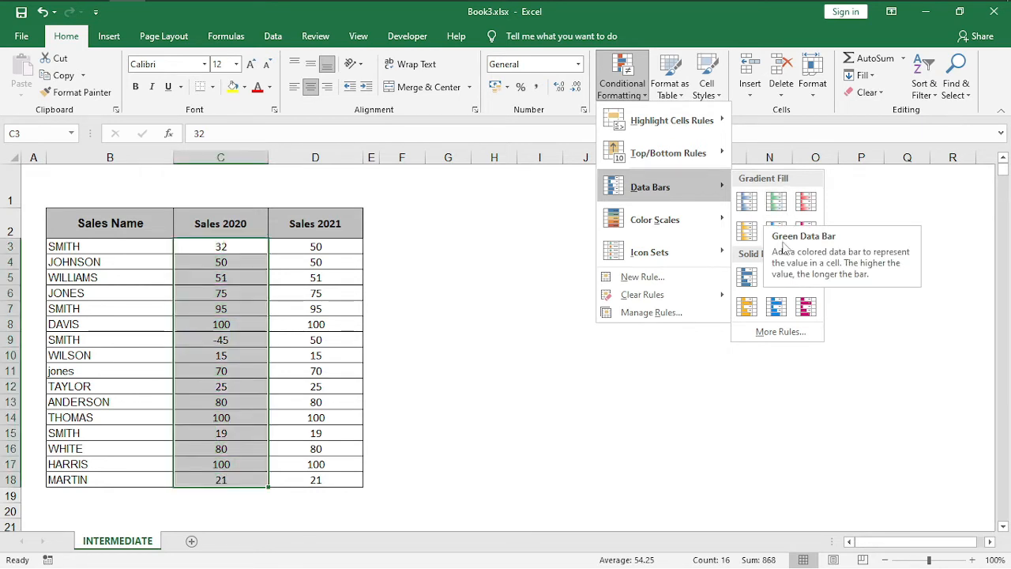
left_click(746, 207)
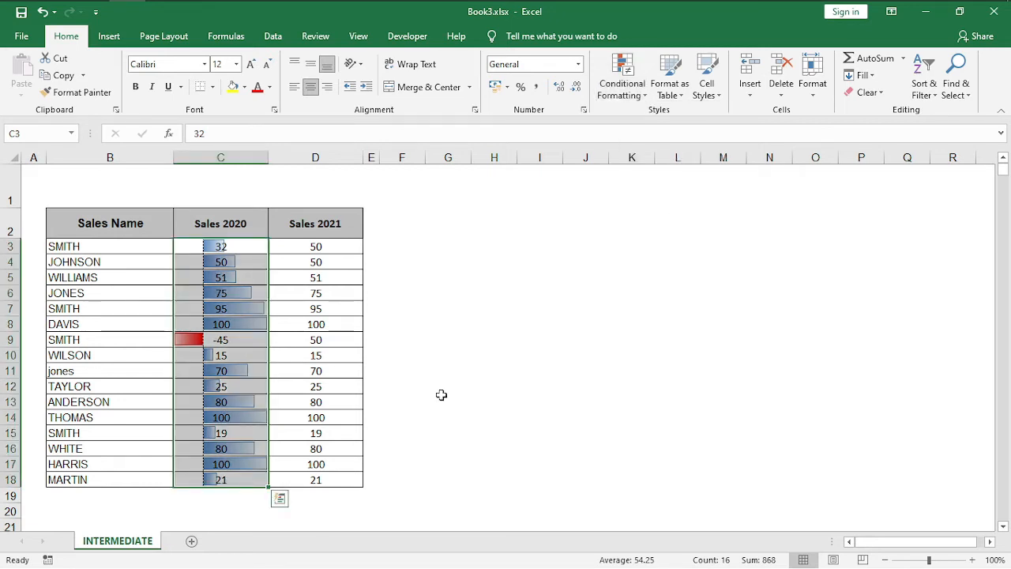
left_click(508, 376)
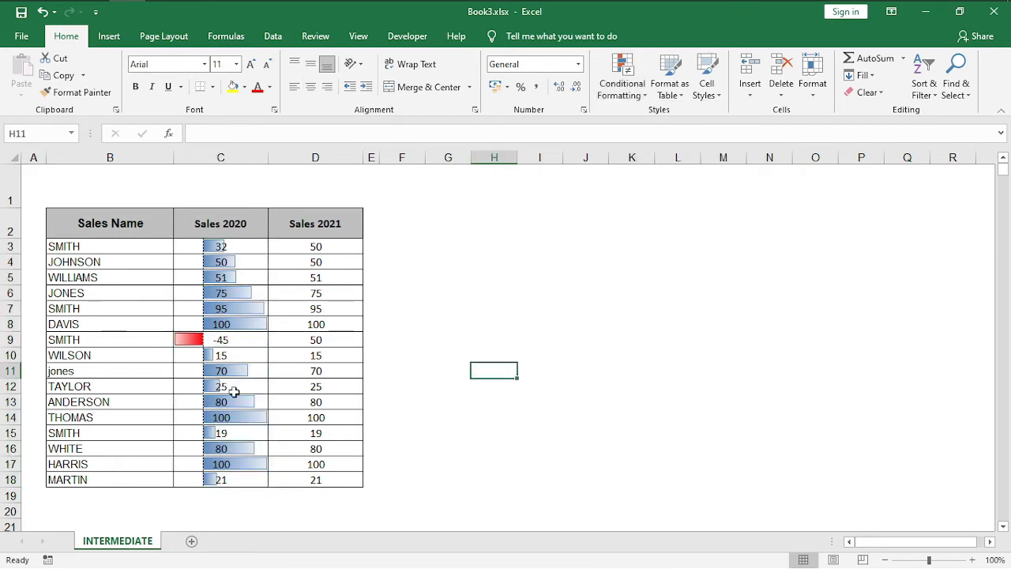
Set the Sales 2020 value in cell C9 to 45.
left_click(191, 349)
left_click(191, 342)
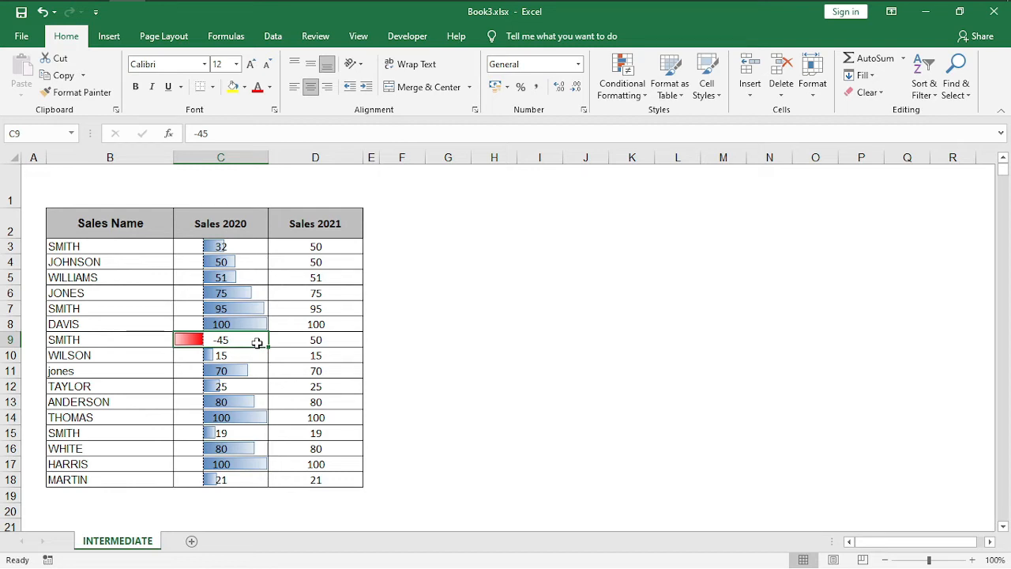
type("45")
key("Return")
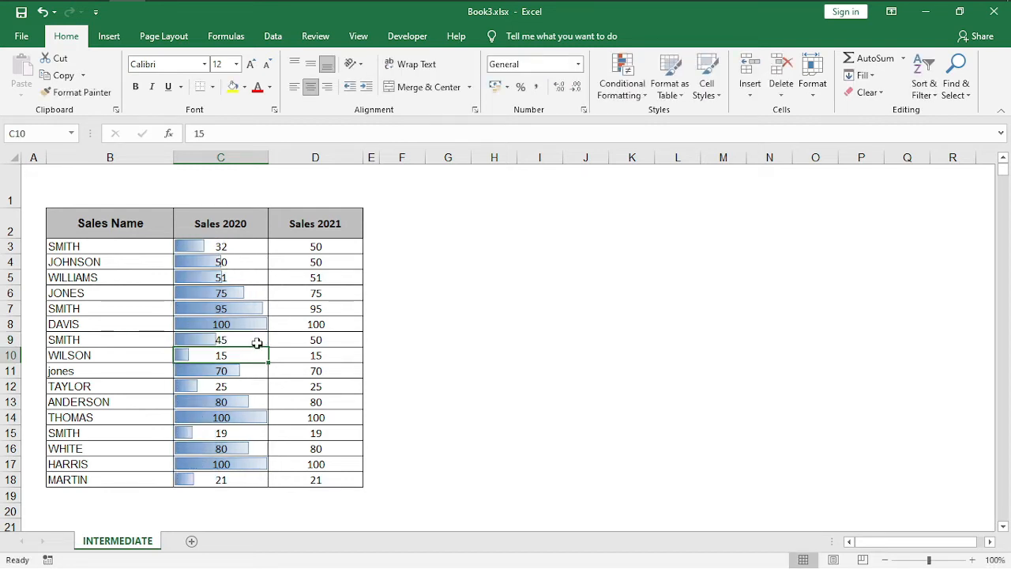
Set the Sales 2020 value in cell C10 to -15.
left_click(265, 340)
left_click(204, 357)
type("-15")
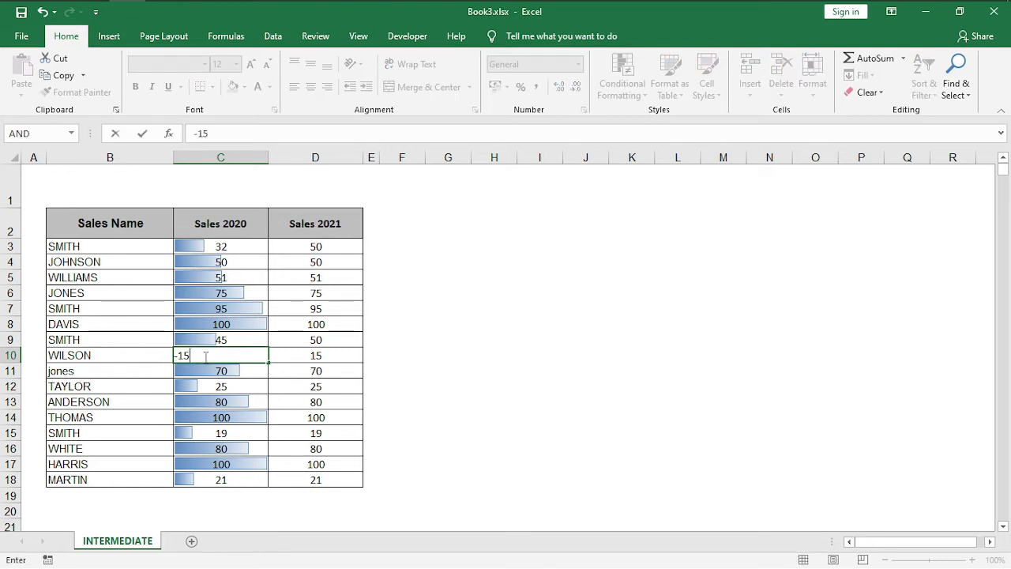
key("Return")
Set the Sales 2020 value in cell C10 to -45.
left_click(224, 355)
type("-45")
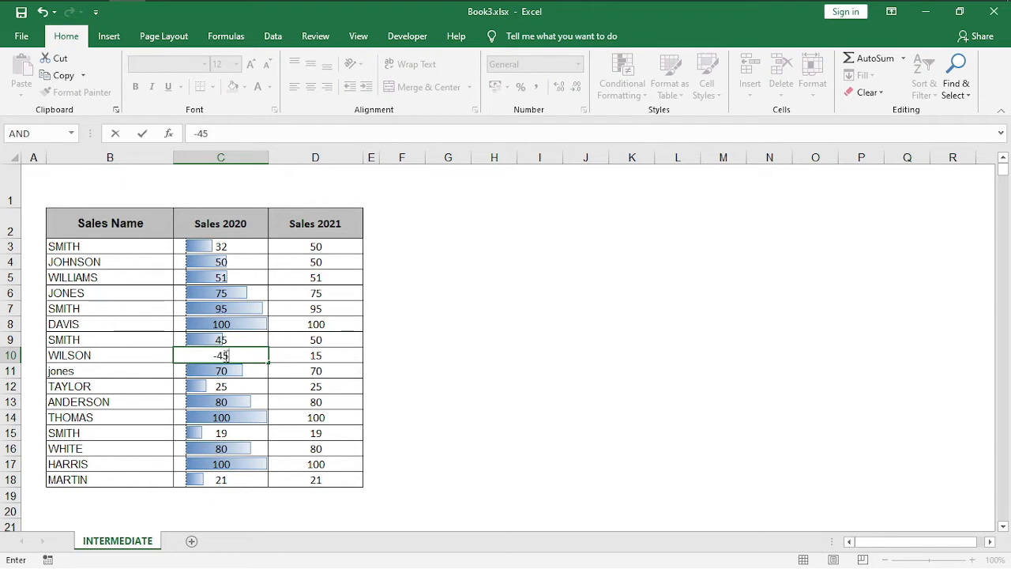
key("Return")
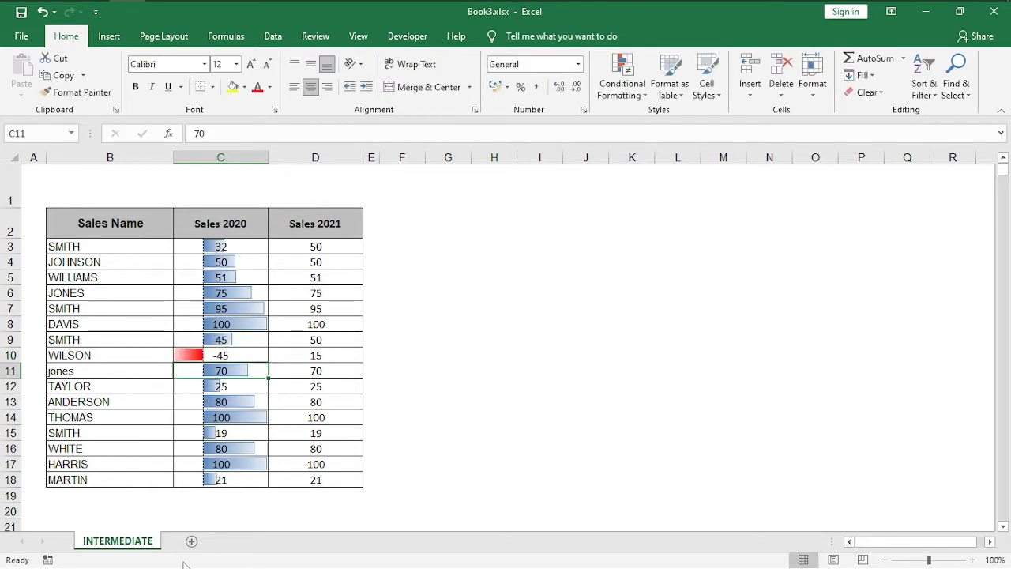
Edit the Sales 2020 data bar rule to use a gold fill color and apply the change.
left_click(225, 250)
left_click(235, 357)
left_click(241, 253)
left_click(636, 96)
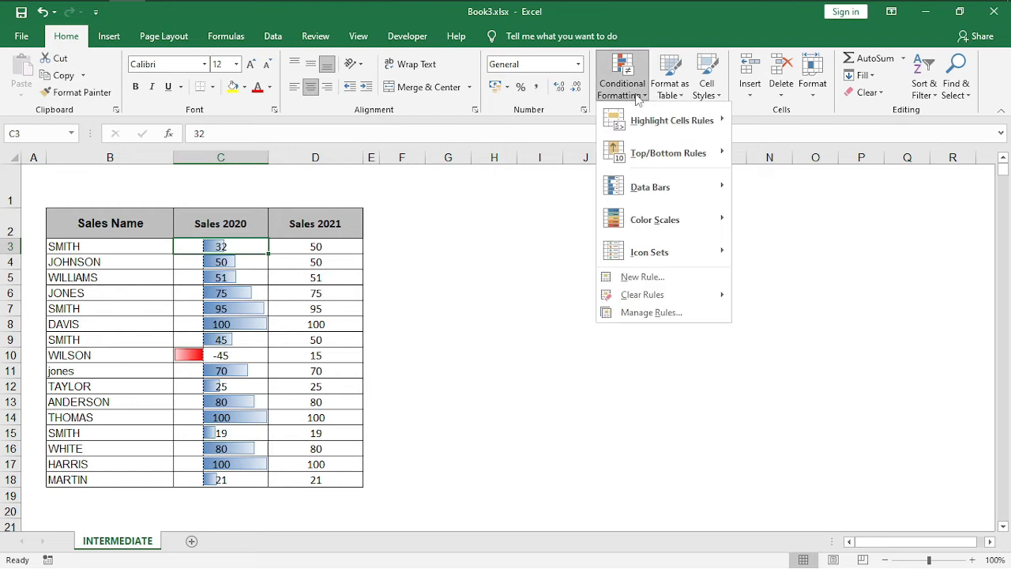
left_click(664, 314)
left_click(530, 308)
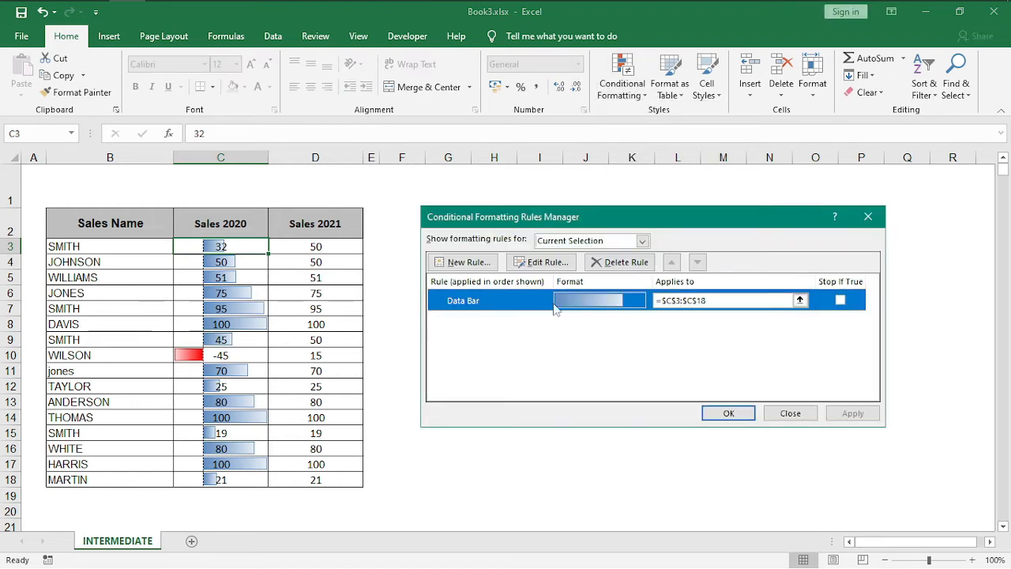
left_click(547, 263)
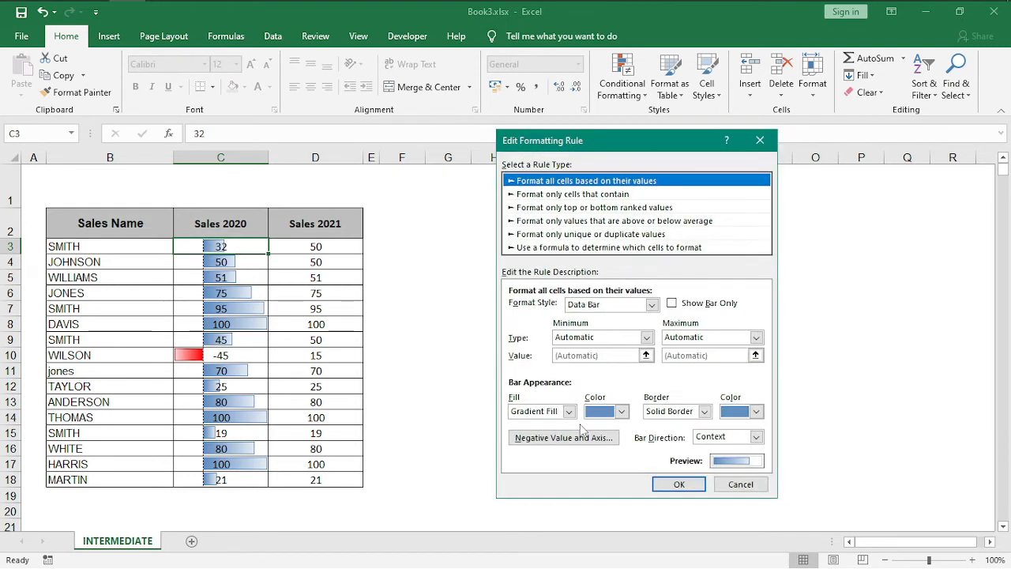
left_click(622, 411)
left_click(618, 349)
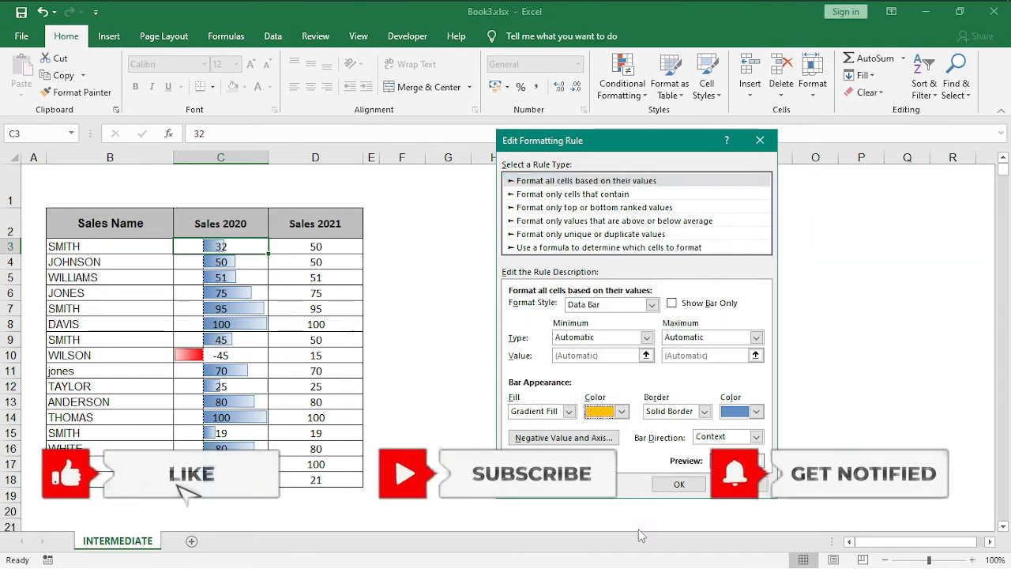
left_click(678, 481)
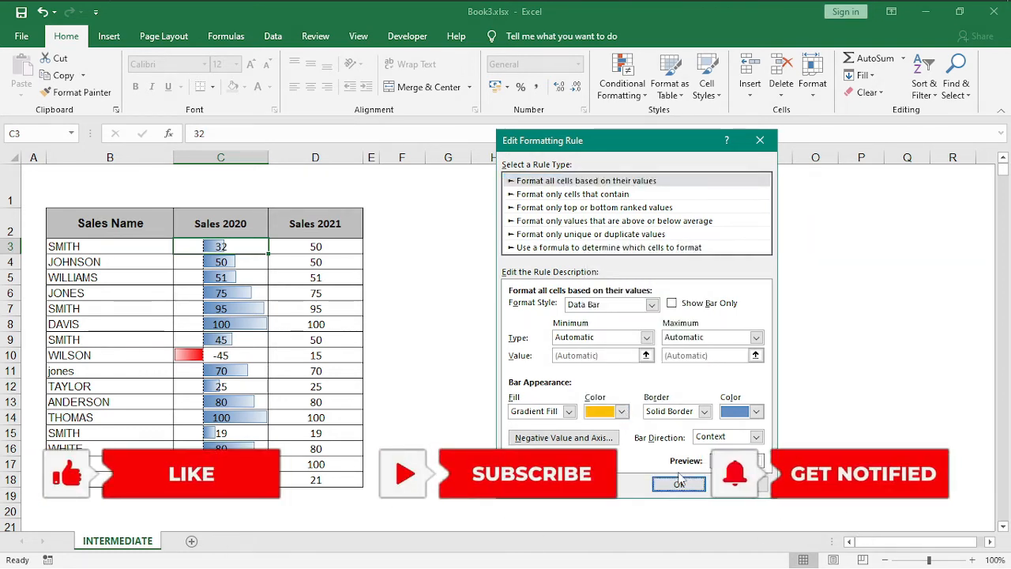
left_click(851, 414)
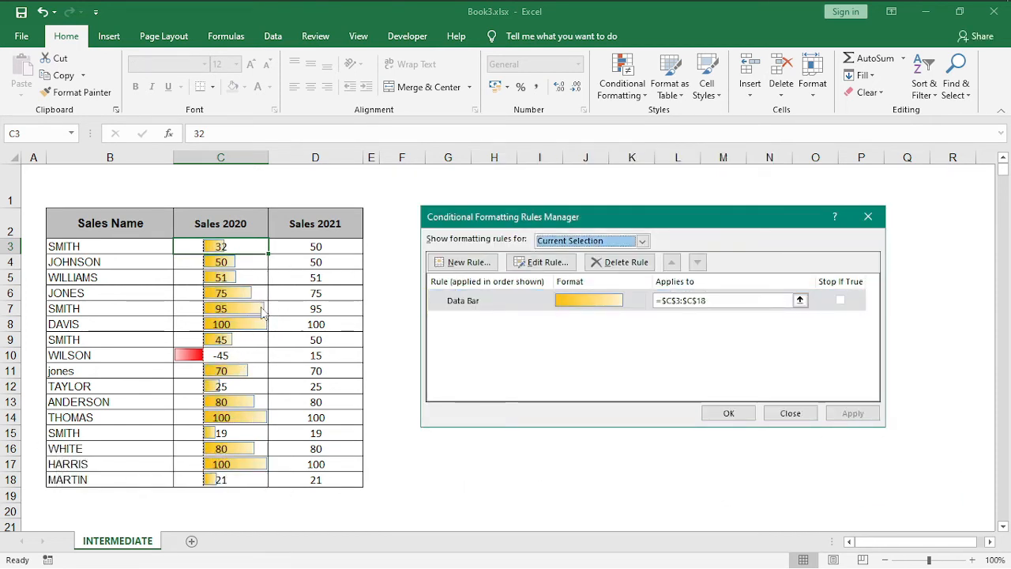
Set the border of the Sales 2020 data bars to No Border and apply the rule change.
left_click(495, 301)
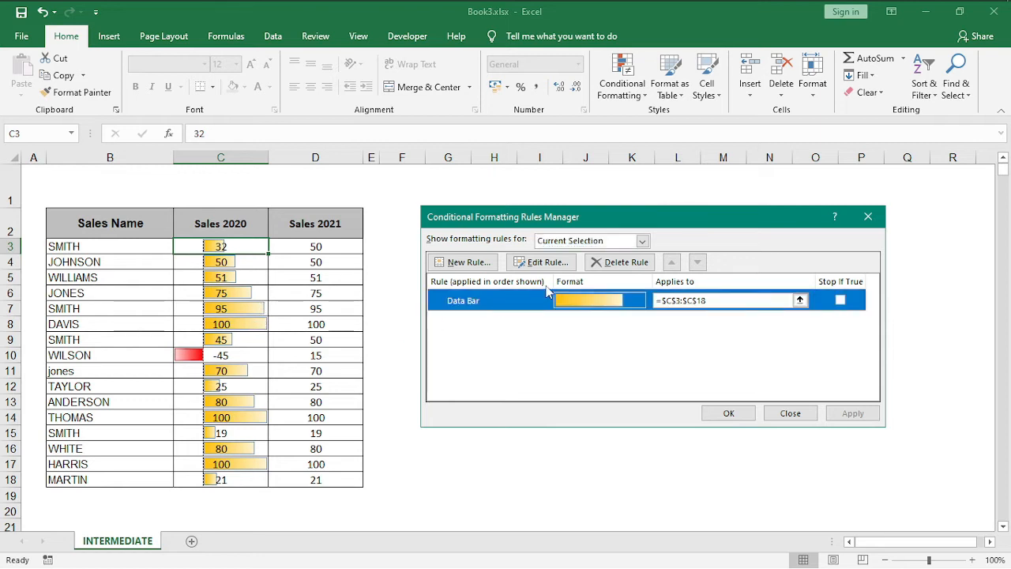
left_click(557, 267)
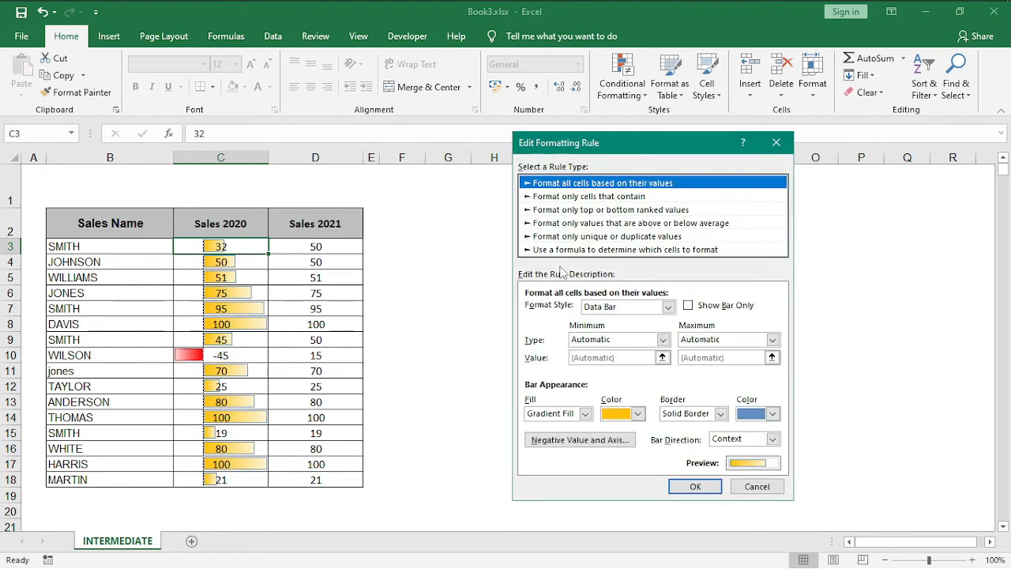
left_click(721, 414)
left_click(680, 427)
left_click(699, 487)
left_click(858, 415)
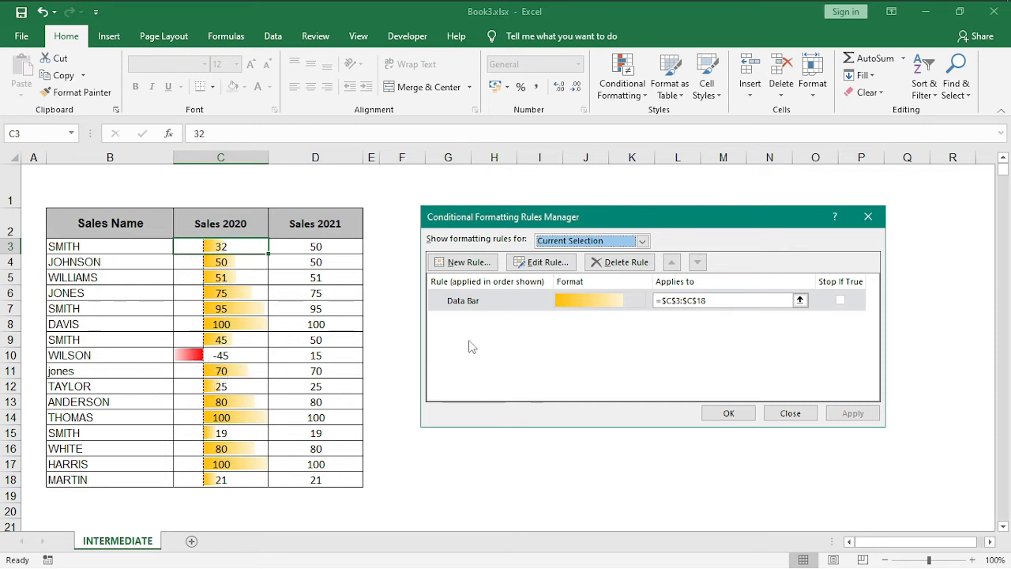
Set the negative bar fill color of the Sales 2020 data bars to the muted theme red and close the rules manager.
left_click(512, 304)
left_click(542, 264)
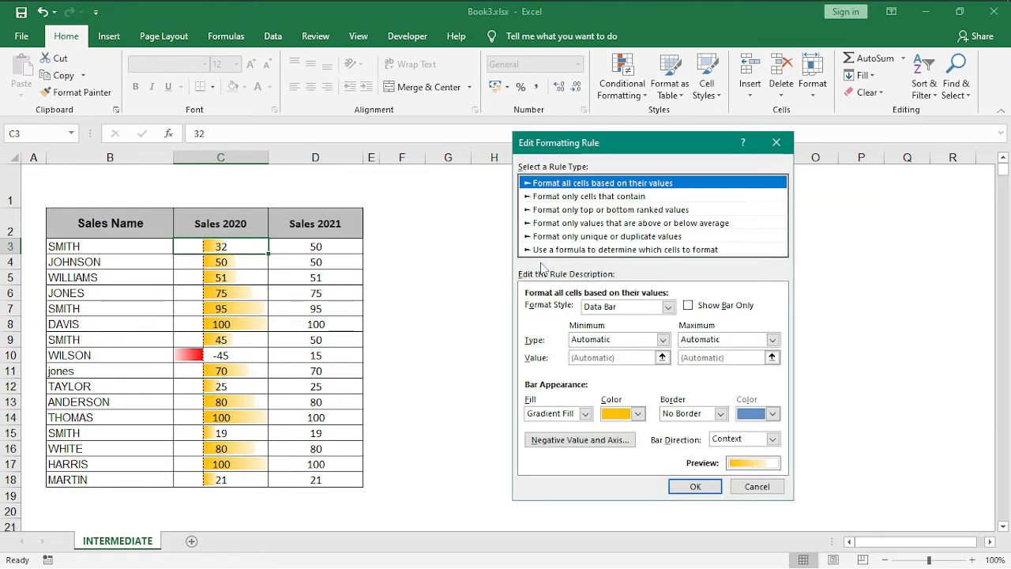
left_click(580, 440)
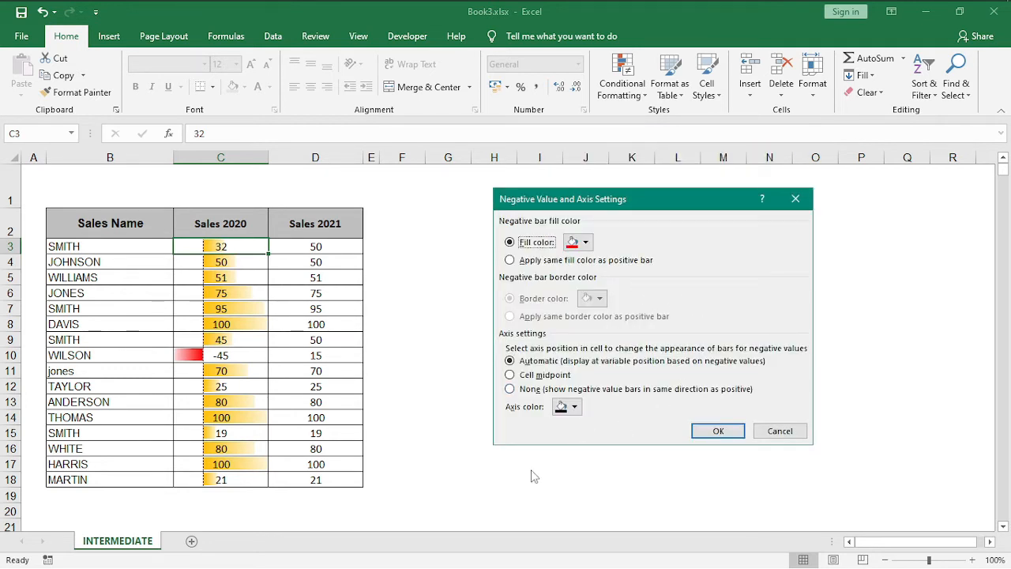
left_click(587, 244)
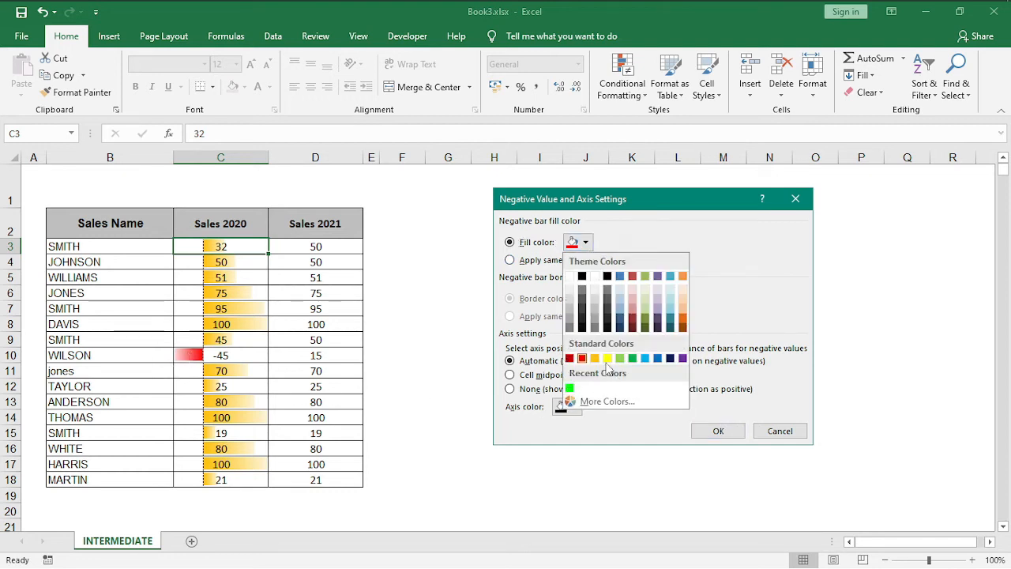
left_click(632, 277)
left_click(711, 432)
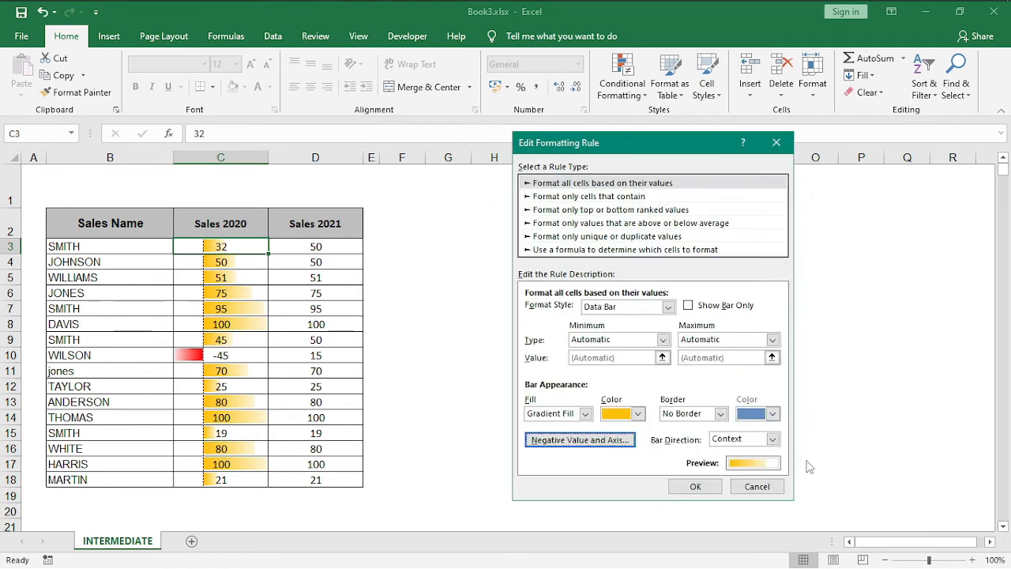
left_click(695, 486)
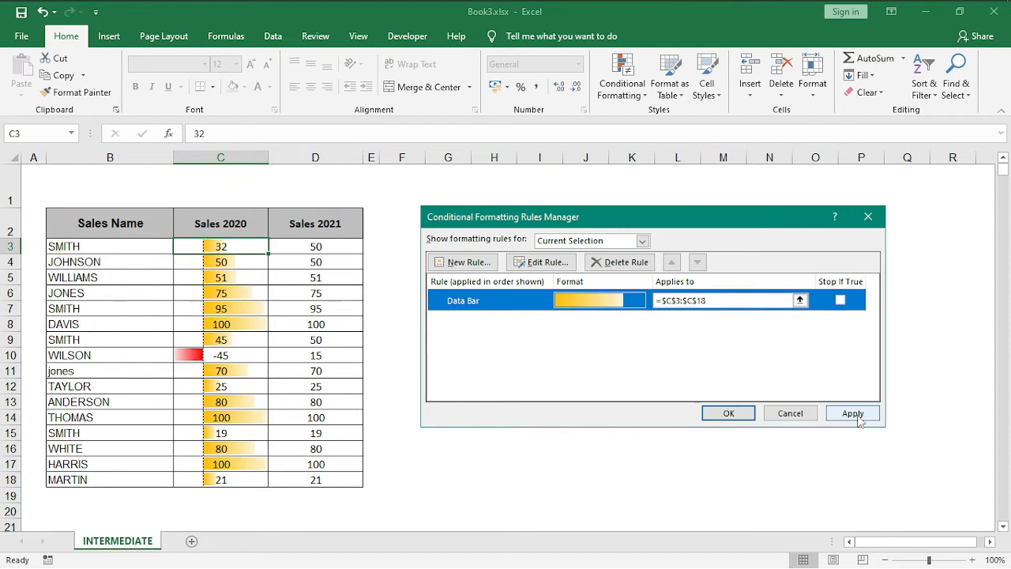
left_click(853, 414)
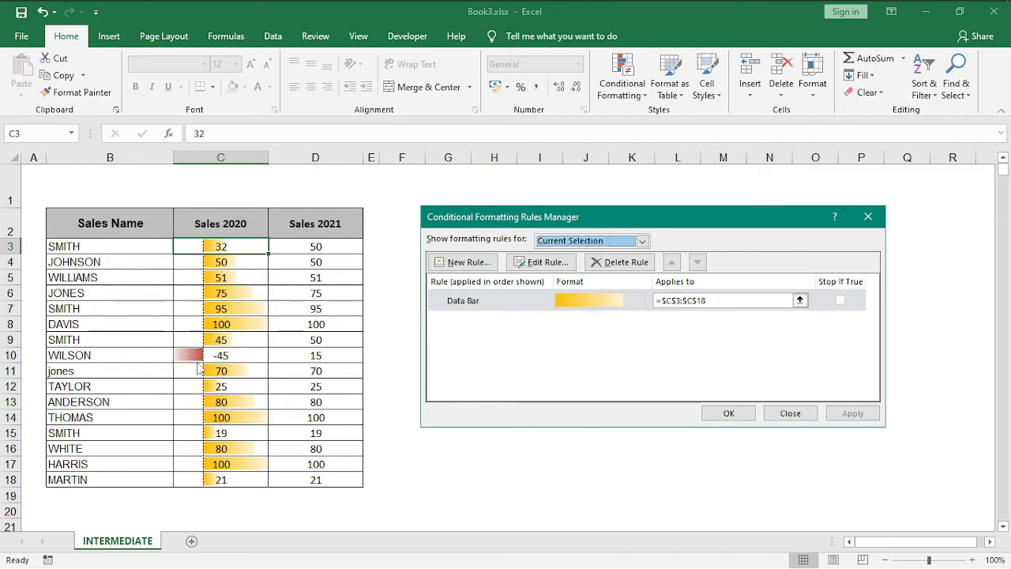
left_click(748, 418)
left_click(598, 366)
left_click_drag(335, 250, 300, 495)
left_click(463, 280)
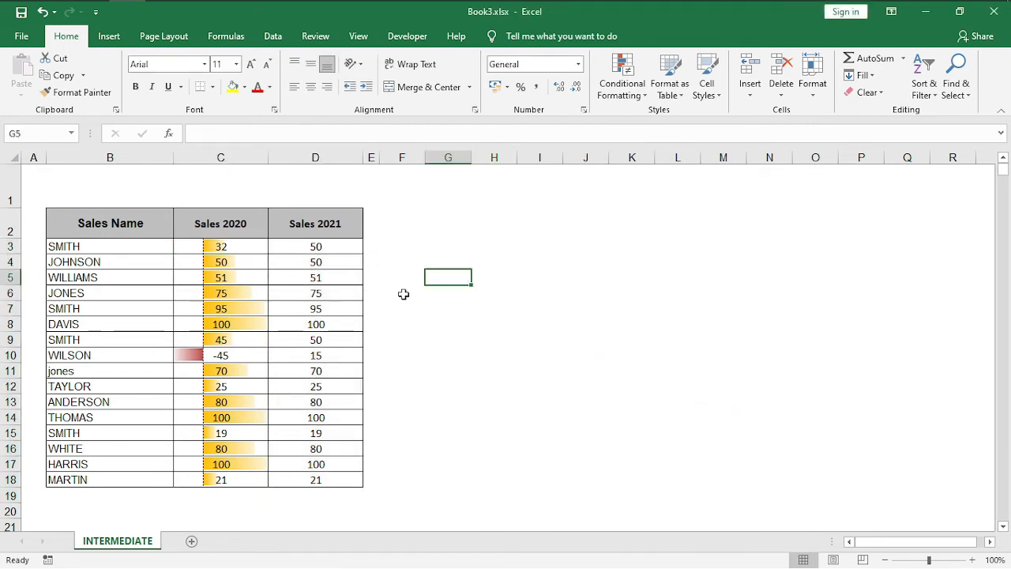
left_click(346, 246)
left_click(412, 338)
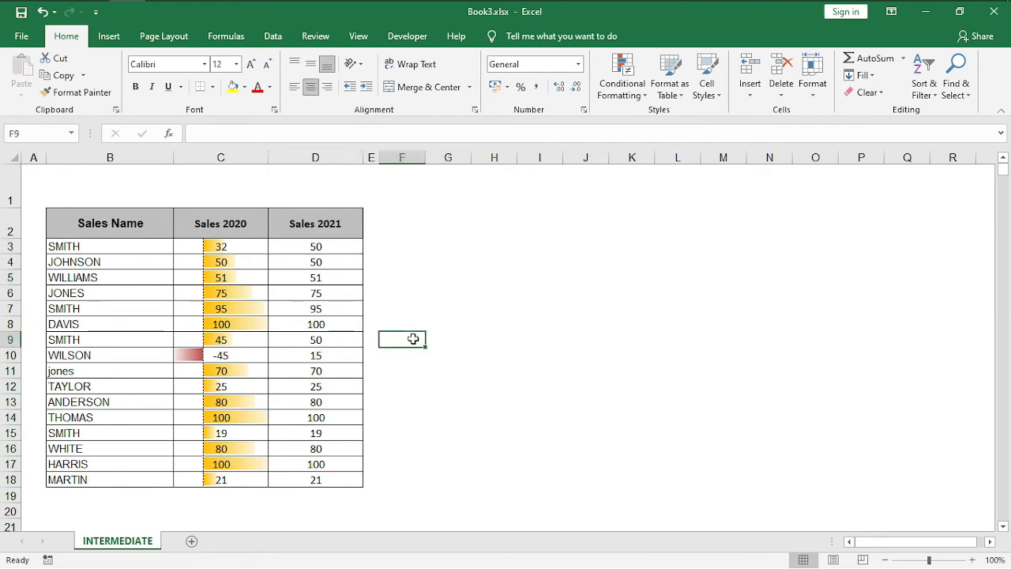
Apply the icon set of green, yellow and red unrimmed circles to the Sales 2021 values in D3:D18.
left_click_drag(324, 248, 323, 483)
left_click(641, 92)
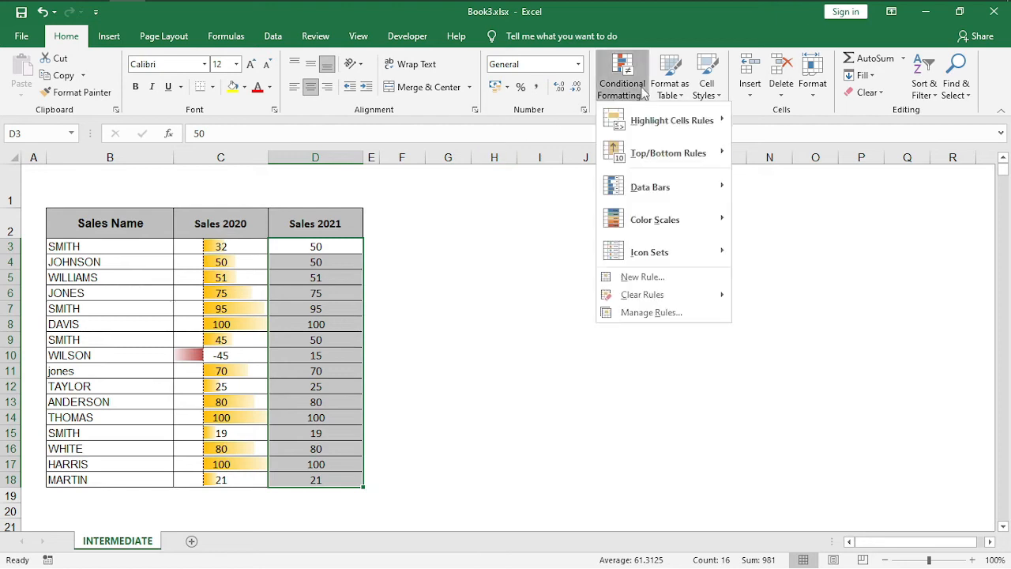
mouse_move(675, 252)
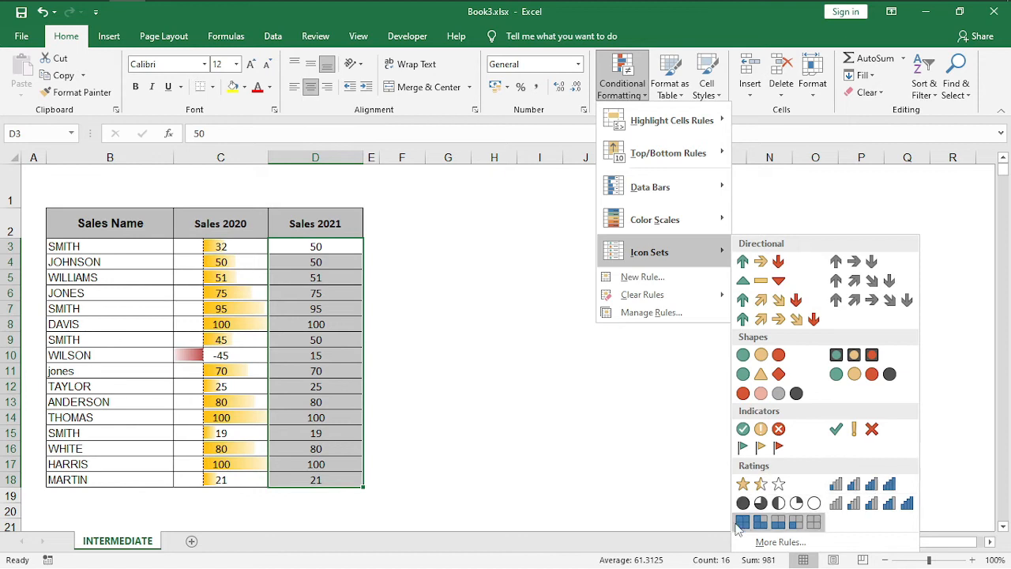
scroll(782, 504, "down", 3)
scroll(778, 375, "up", 3)
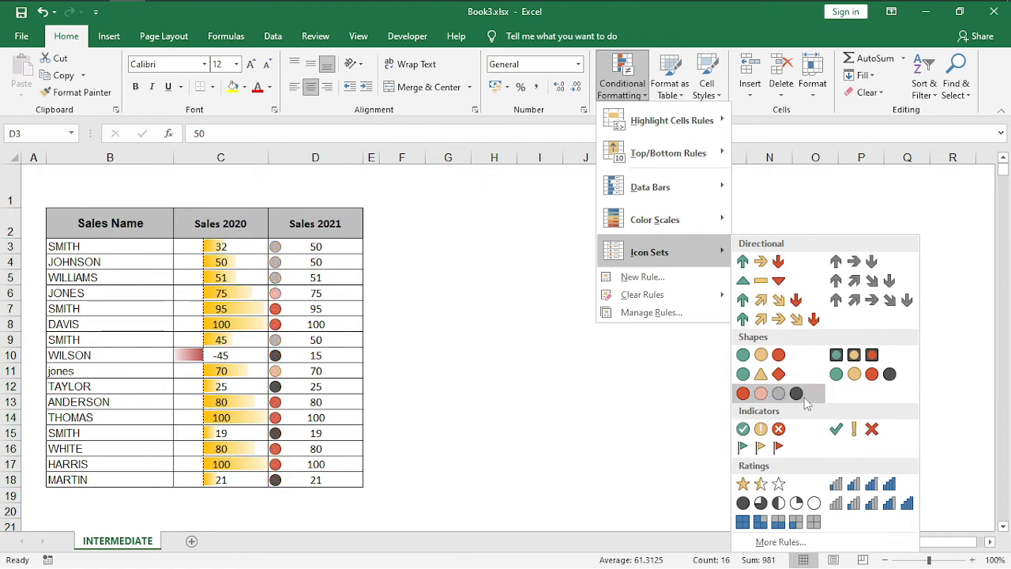
left_click(770, 362)
left_click(422, 226)
Edit the Sales 2021 icon set rule and change the value type of both the green and yellow thresholds to Number.
left_click(350, 248)
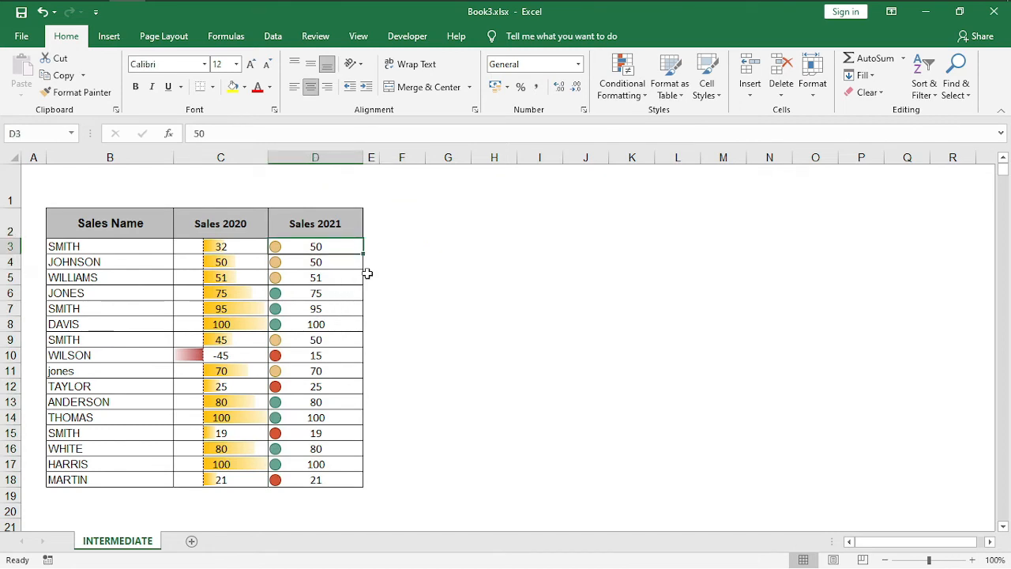
left_click(623, 85)
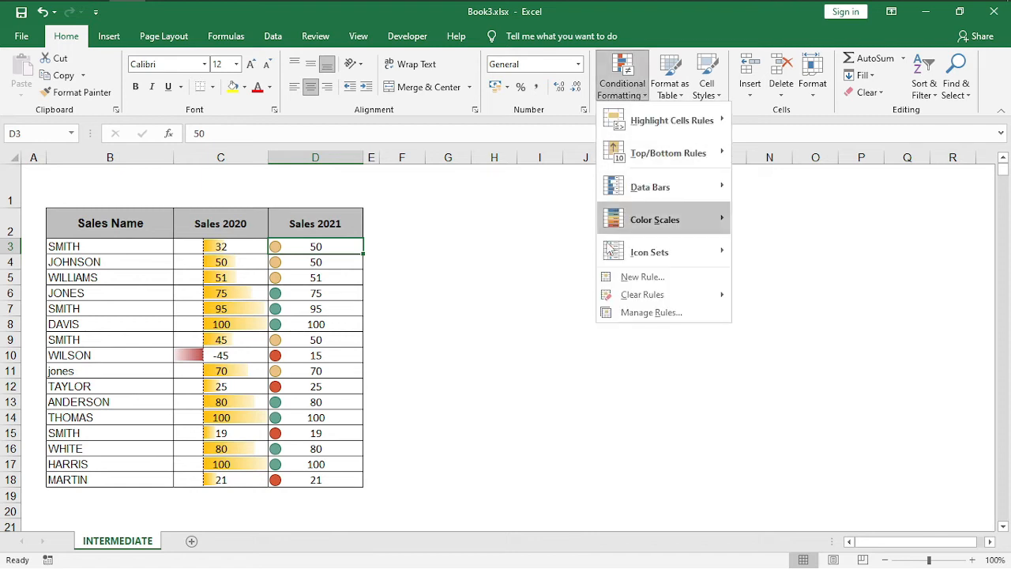
left_click(610, 313)
left_click(553, 302)
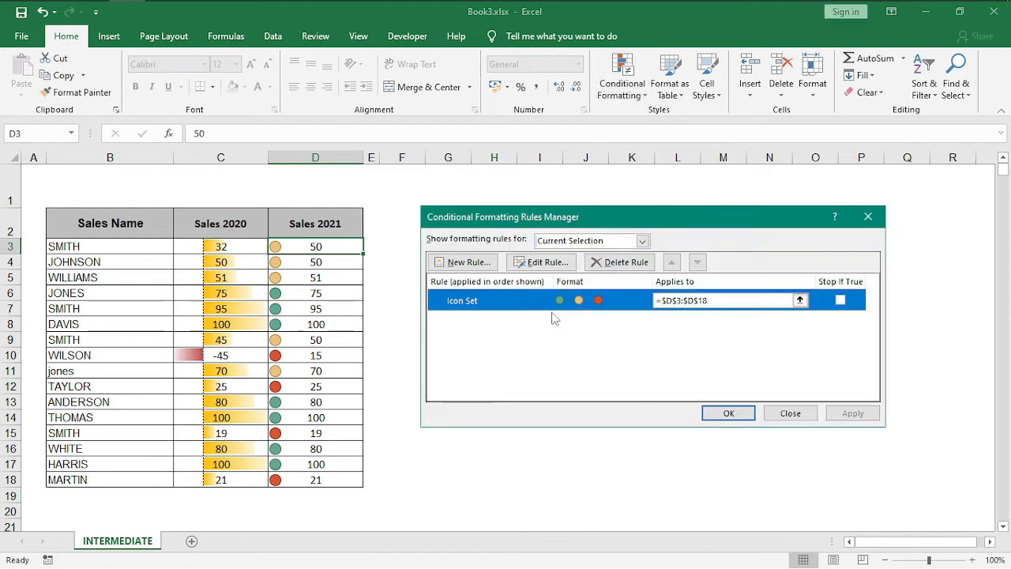
left_click(563, 264)
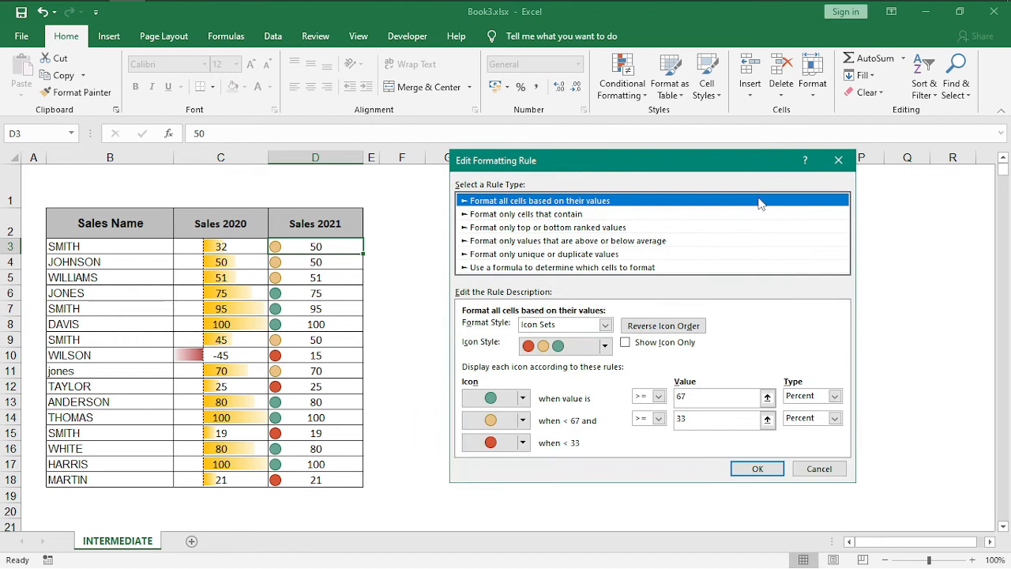
left_click_drag(681, 161, 609, 194)
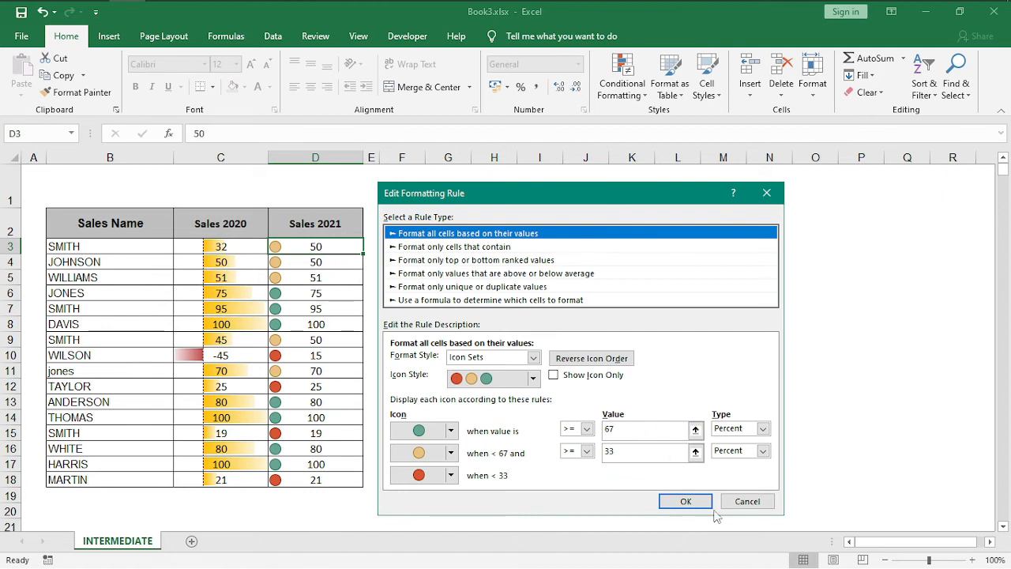
left_click(762, 428)
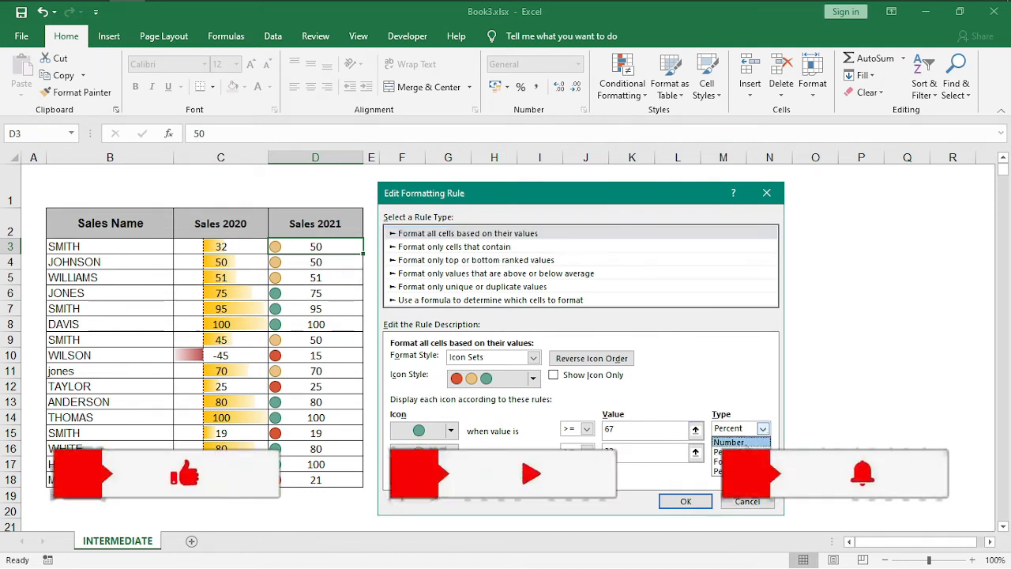
left_click(747, 443)
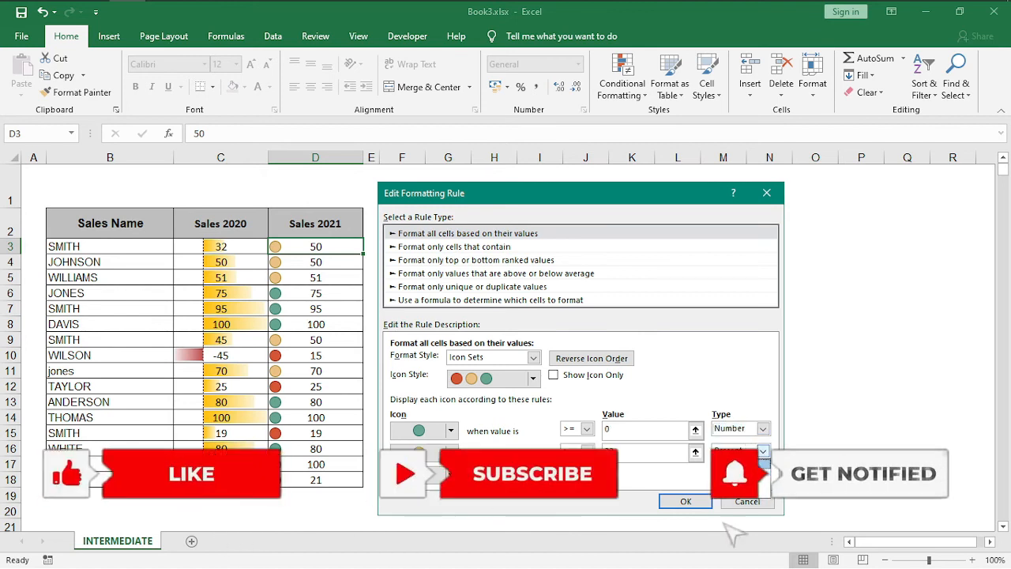
left_click(739, 464)
left_click_drag(620, 193, 679, 175)
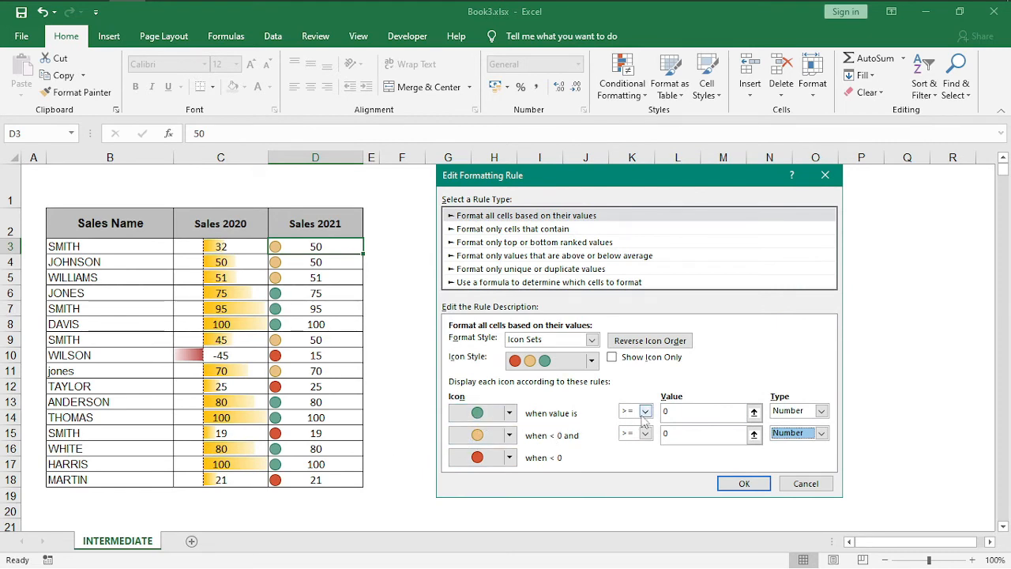
Set the green icon threshold to >= 80 and the yellow icon threshold to >= 50, and accept the rule edit.
left_click(684, 411)
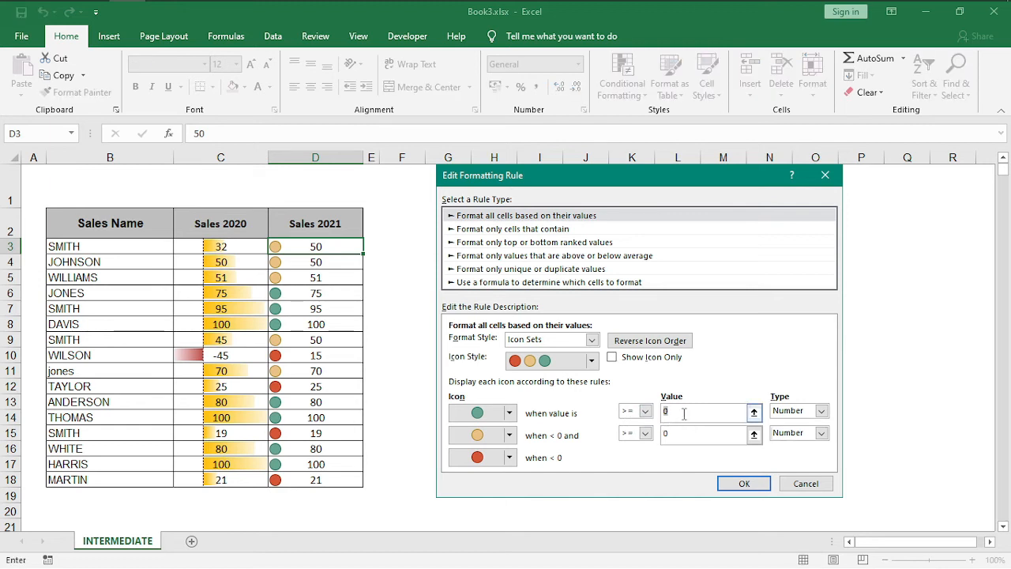
type("802")
left_click(708, 436)
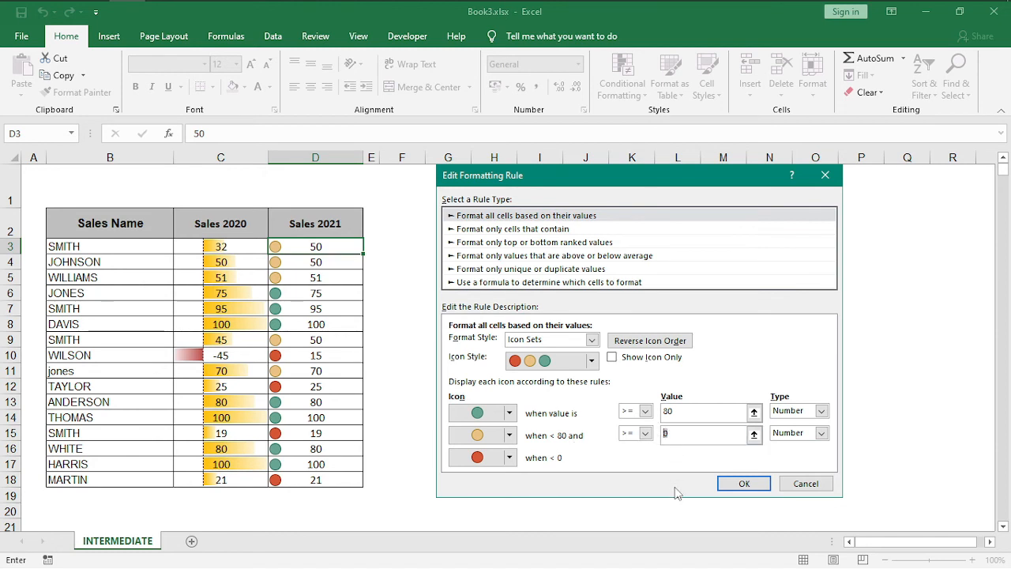
type("50")
key("Return")
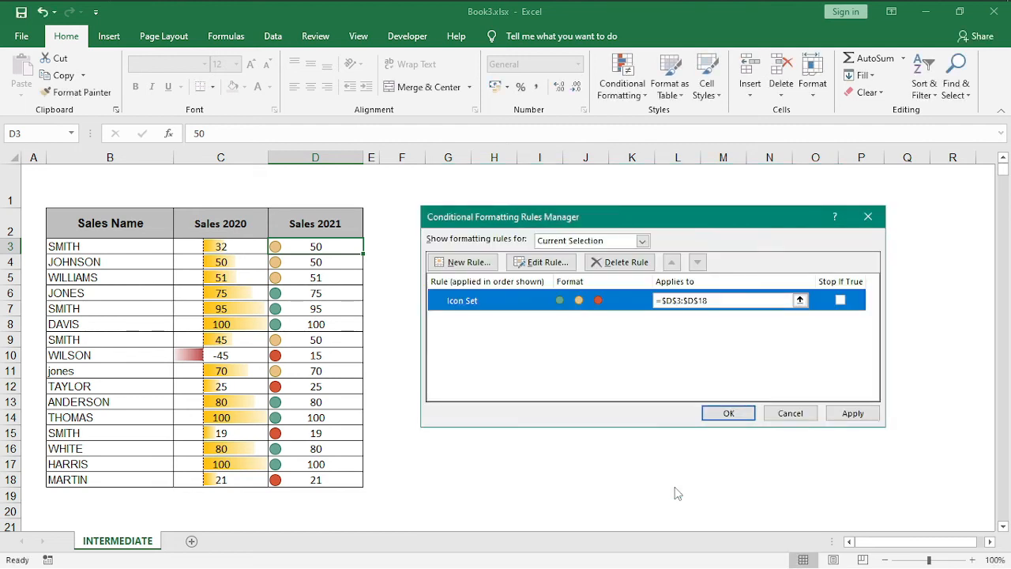
Review the thresholds in the Sales 2021 icon set rule, apply the rule change and close the rules manager.
left_click(545, 264)
left_click(734, 421)
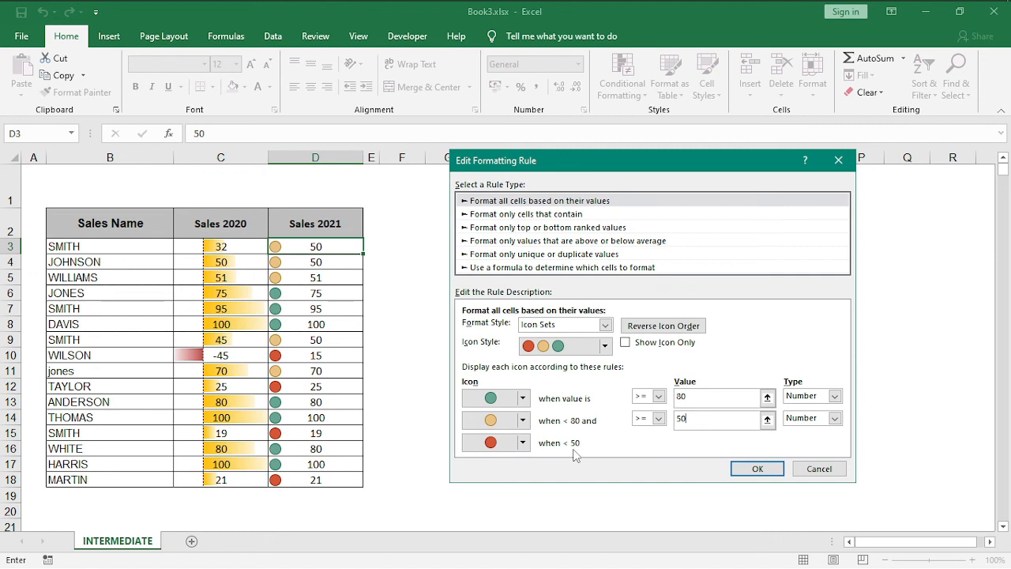
left_click(758, 469)
left_click(852, 414)
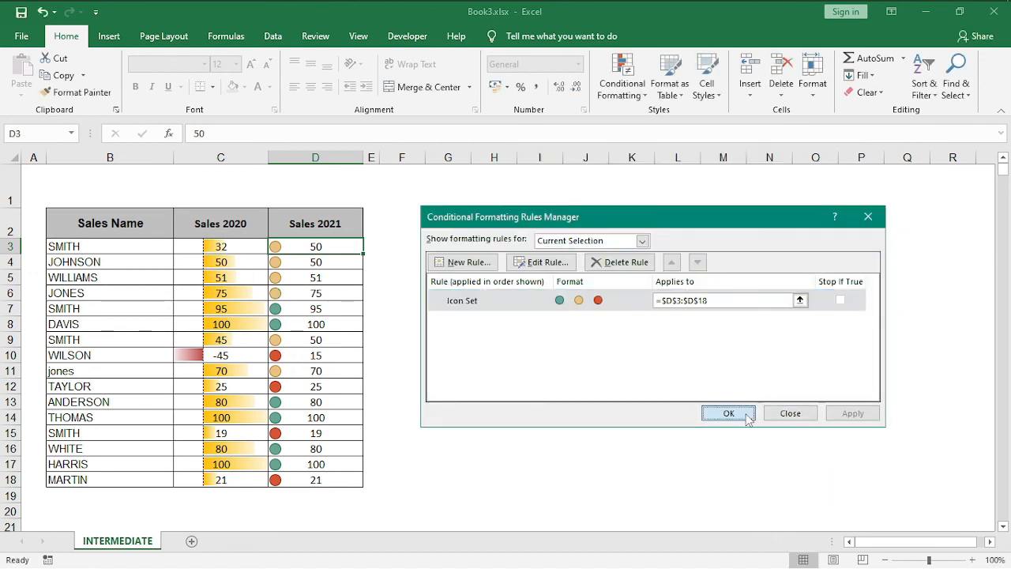
left_click(728, 413)
Enter 49 as the Sales 2021 value in cell D3 to test the red icon's threshold.
left_click(284, 293)
left_click(322, 247)
type("45")
key("Return")
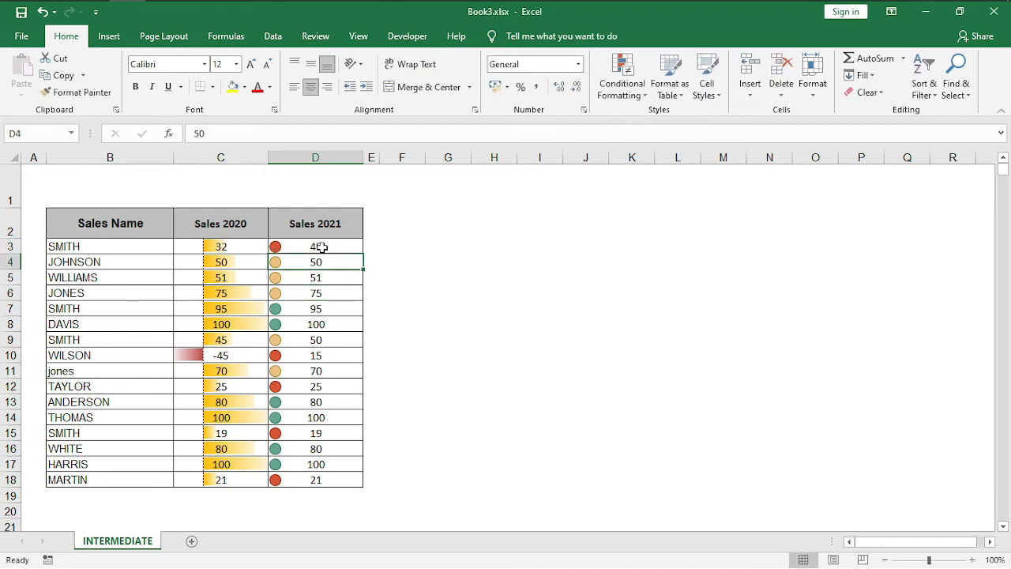
Enter the Sales 2021 values 50 in D3, 79 in D4 and 80 in D5 to test the yellow and green thresholds.
left_click(321, 247)
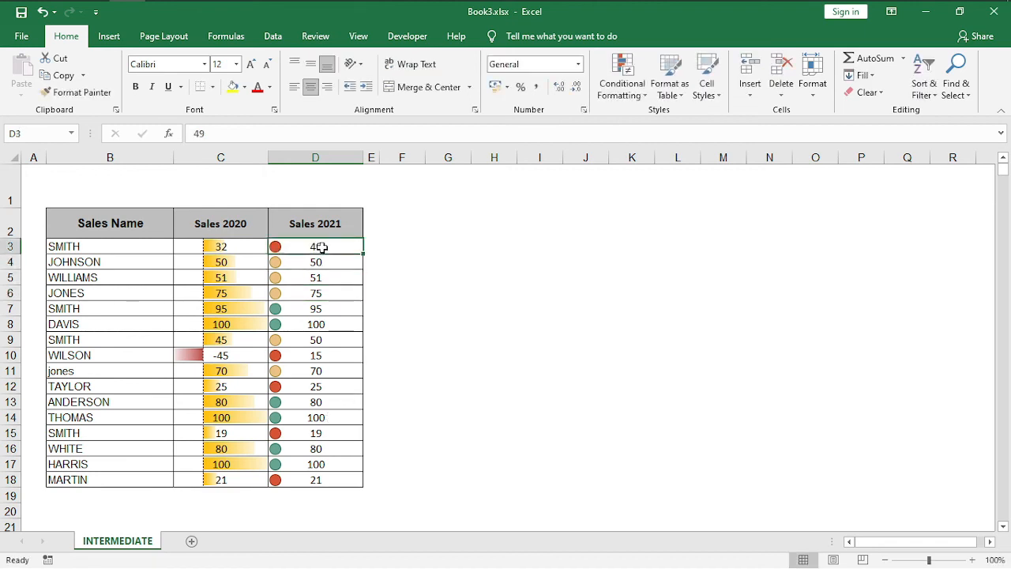
type("50")
key("Return")
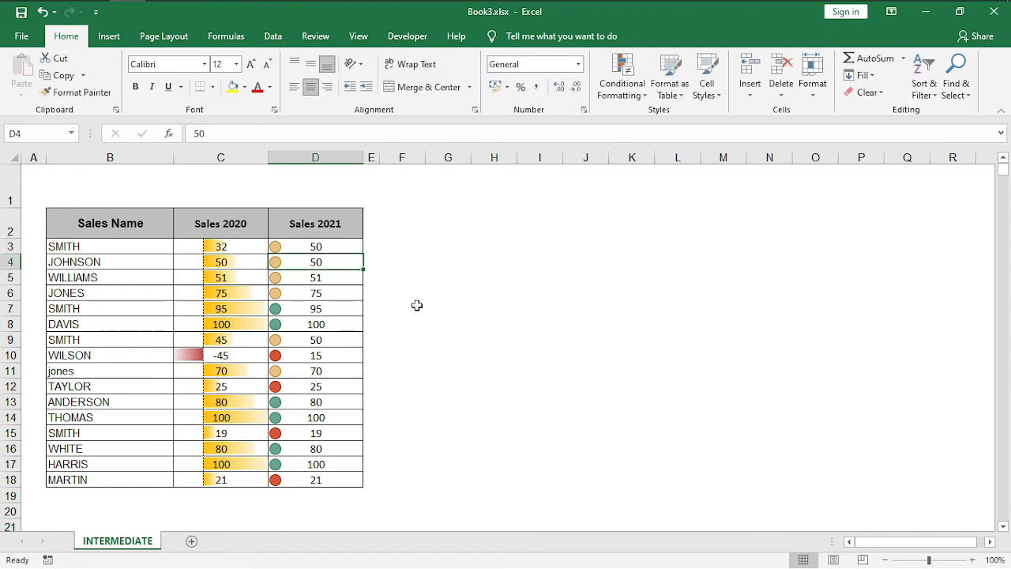
type("79")
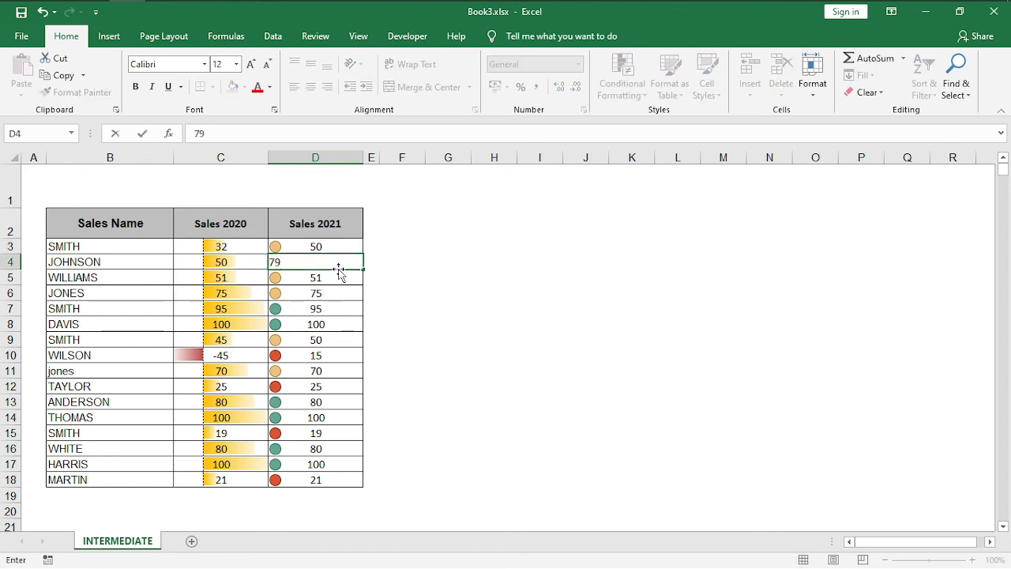
key("Return")
type("80")
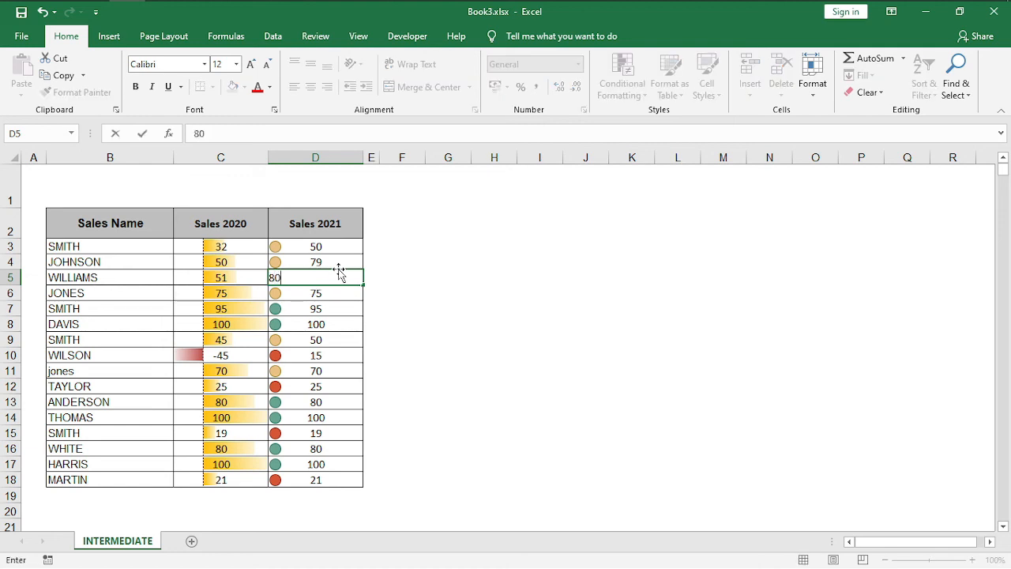
key("Return")
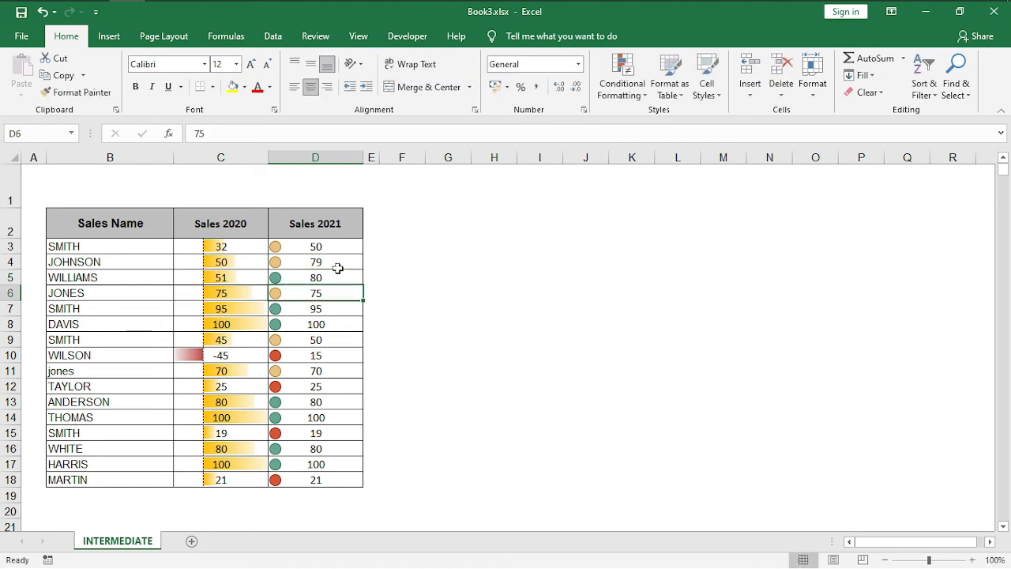